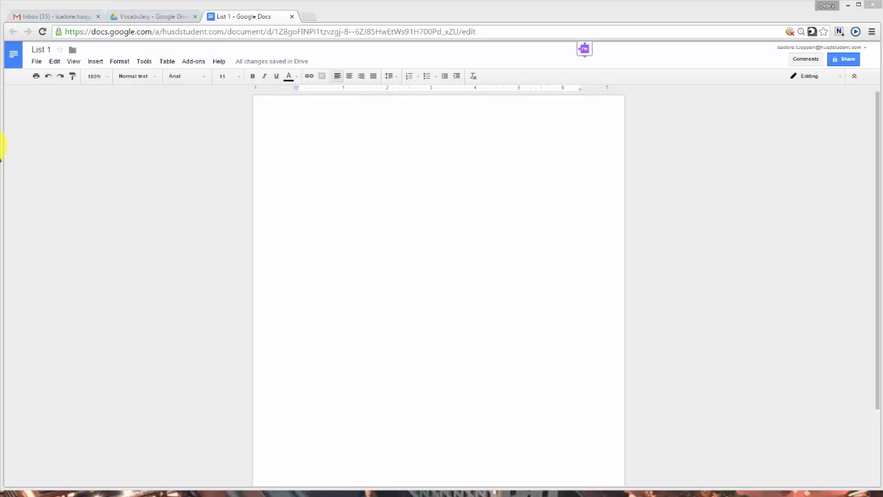
Step: Insert an empty 5 x 5 table from the Table menu
click(168, 60)
mouse_move(171, 77)
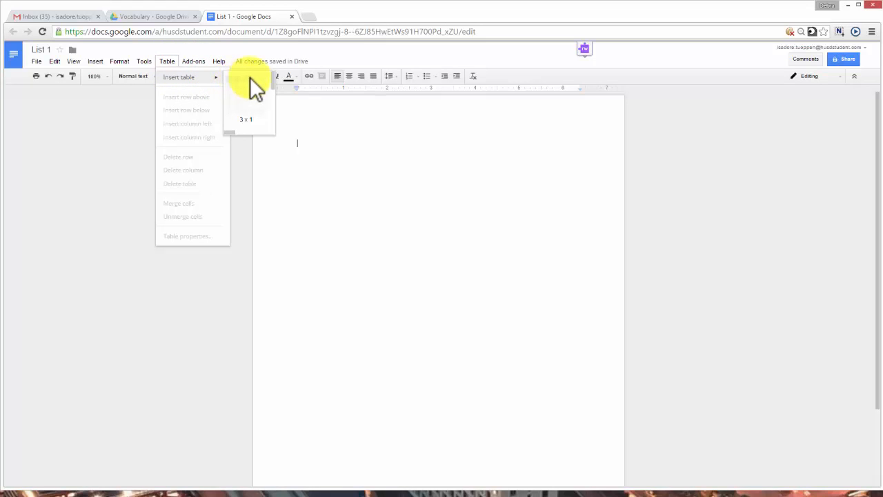
click(260, 109)
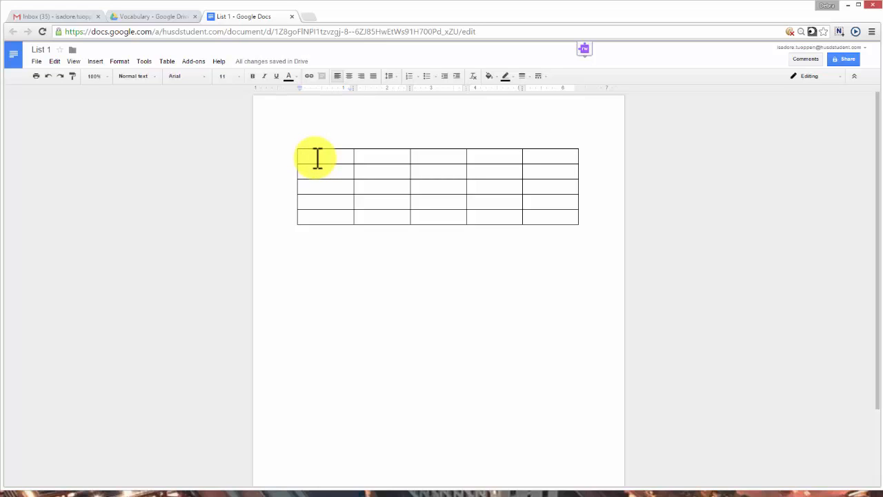
Step: Type the headings Word, Definitions, Sentences and Synonymns into the first four header cells
text(Words)
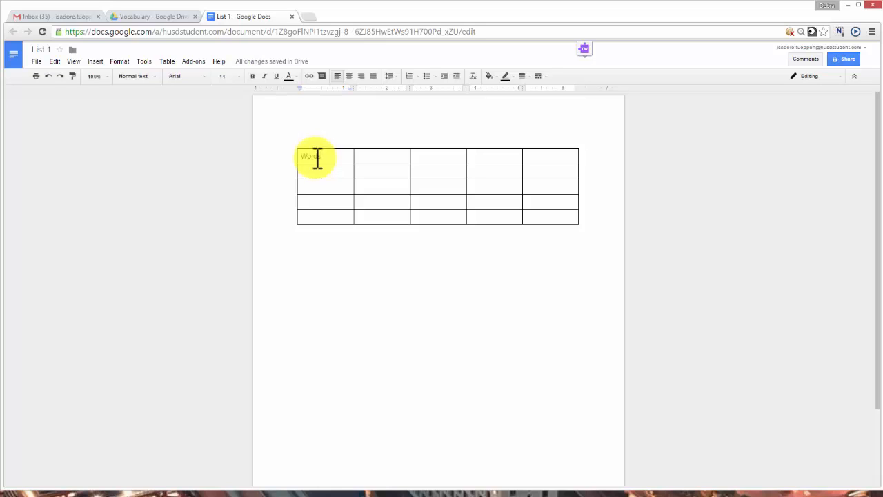
key(Tab)
text(Definitions)
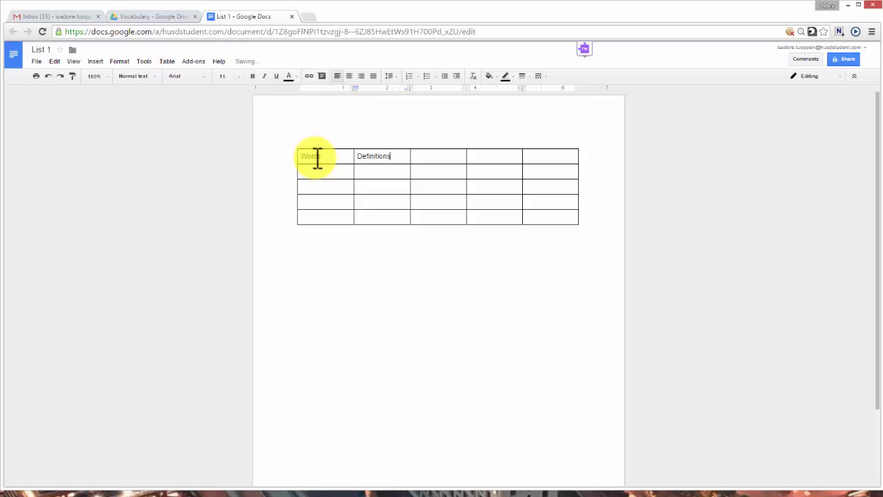
key(Tab)
text(Sentences)
key(Tab)
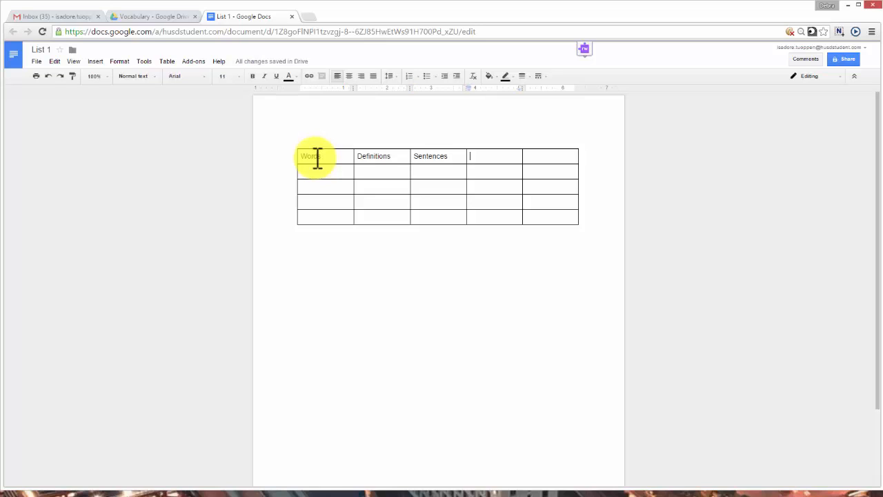
text(Synonym)
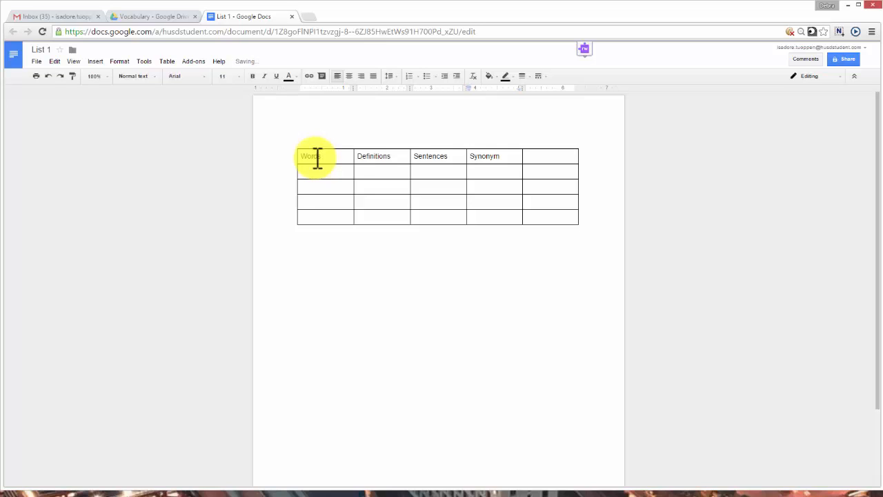
text(ns)
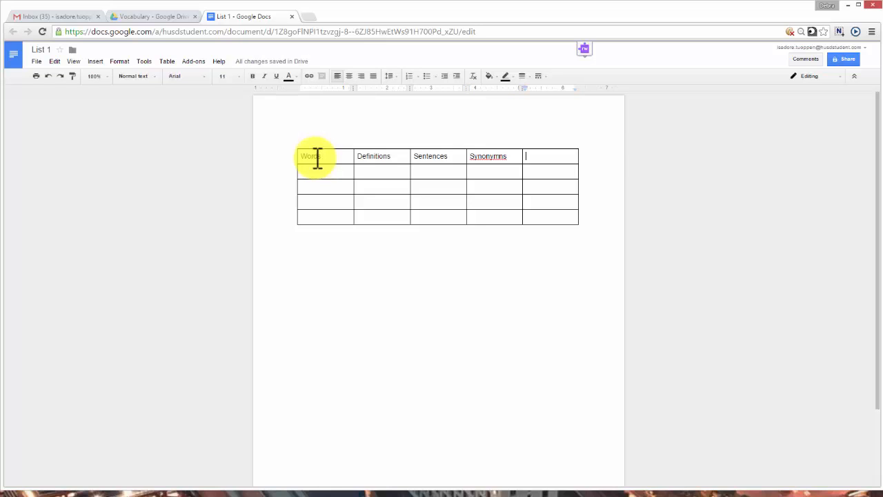
Step: Correct 'Synonymns' to 'Synonyms' and add the heading Image in the fifth cell
click(505, 156)
key(BackSpace)
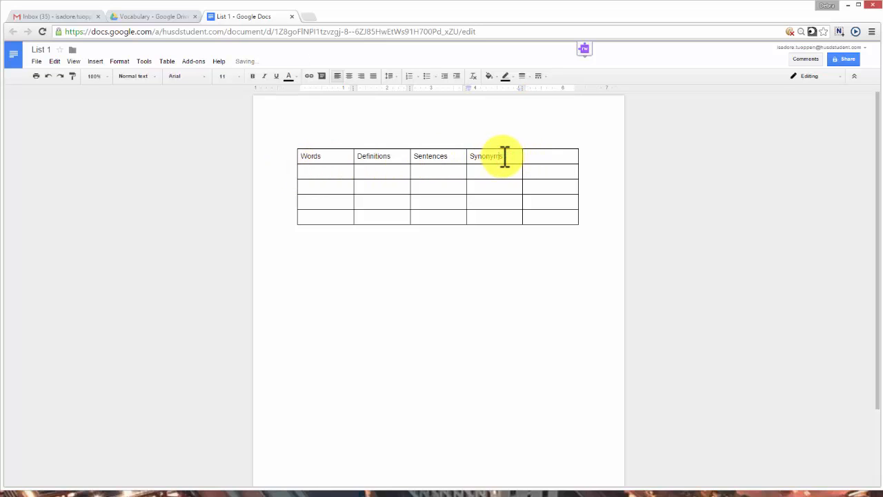
double_click(542, 156)
click(542, 156)
text(Image)
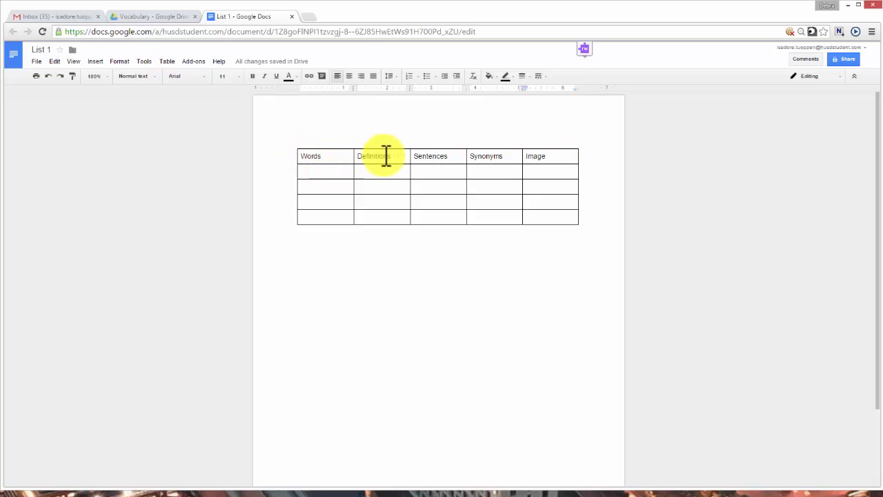
Step: Make the header row headings bold, centered and 14-point
click(302, 156)
drag(304, 156, 561, 158)
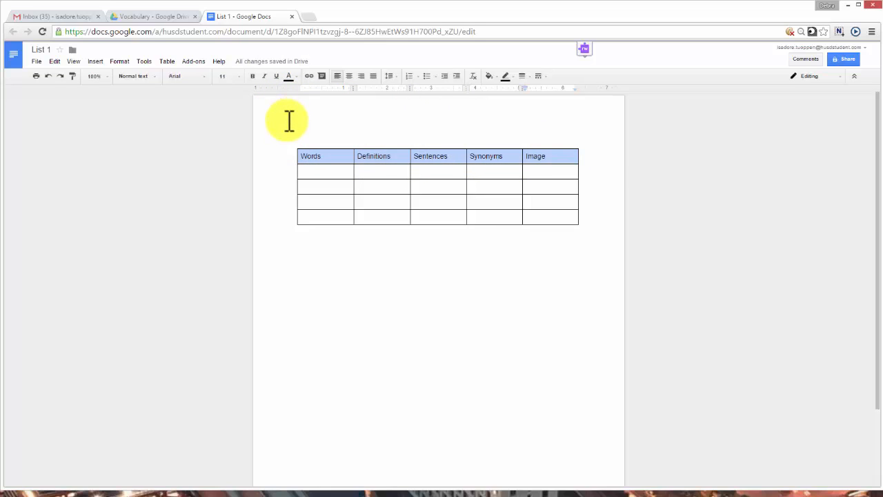
click(253, 76)
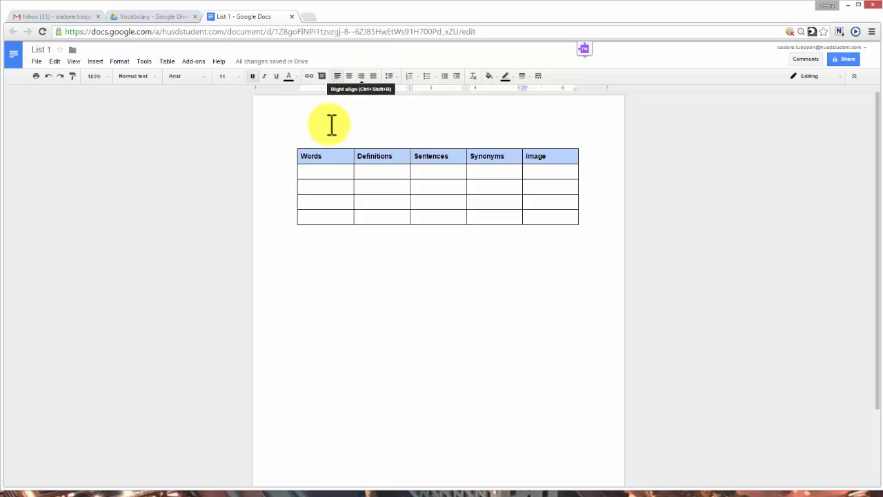
click(349, 78)
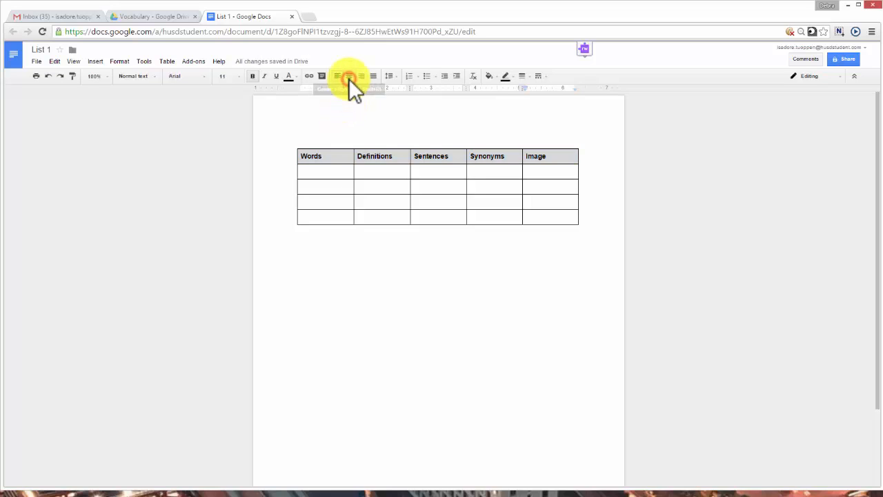
click(239, 79)
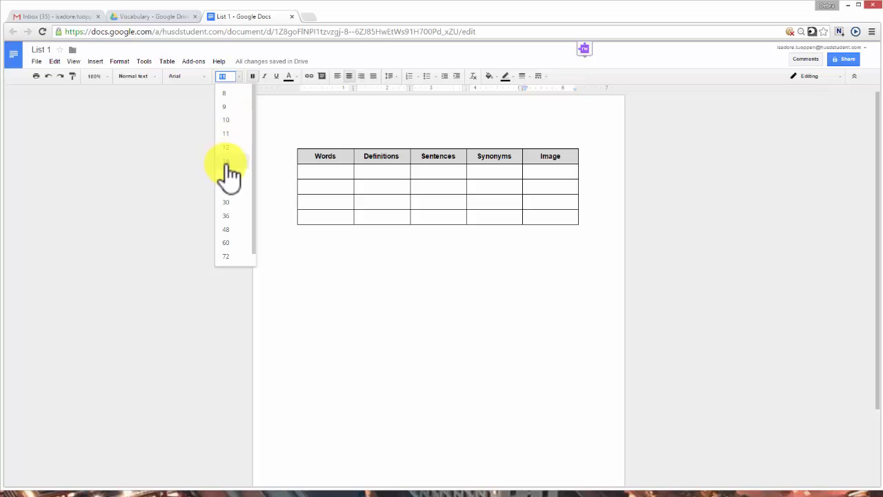
click(226, 163)
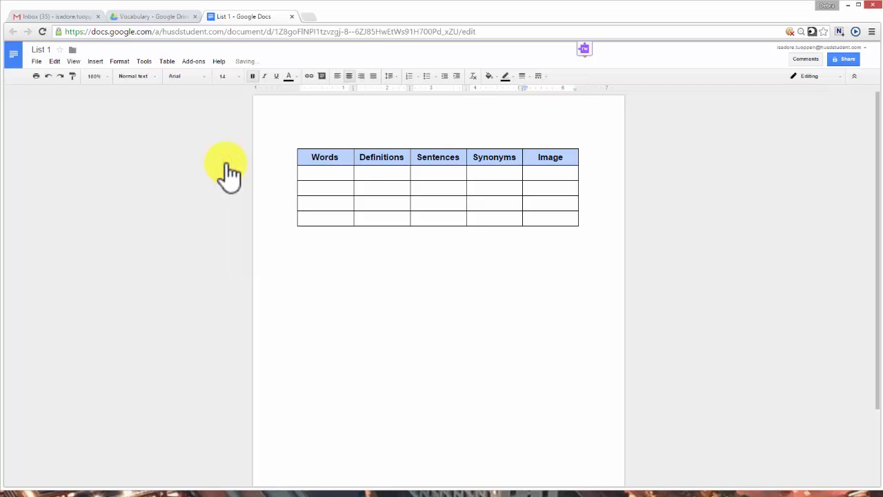
click(323, 173)
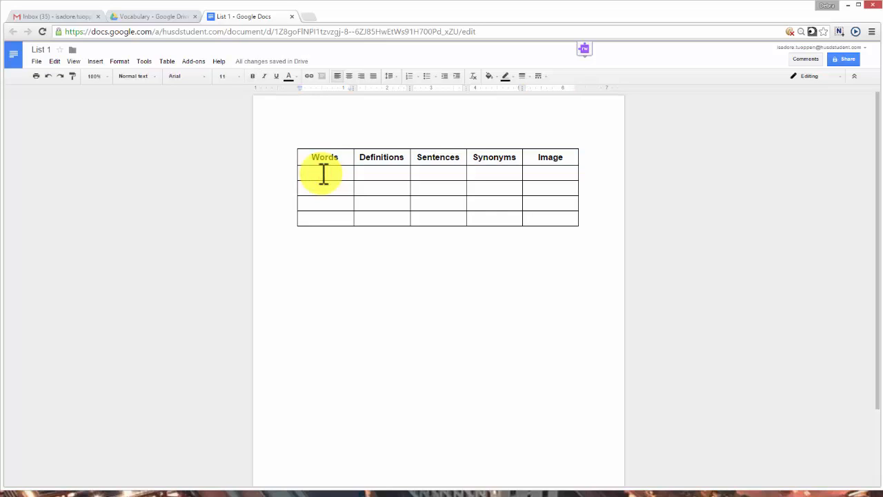
Step: Enter Analyze and Describe as words and the definition 'to look closely at' for Analyze
text(Analyze)
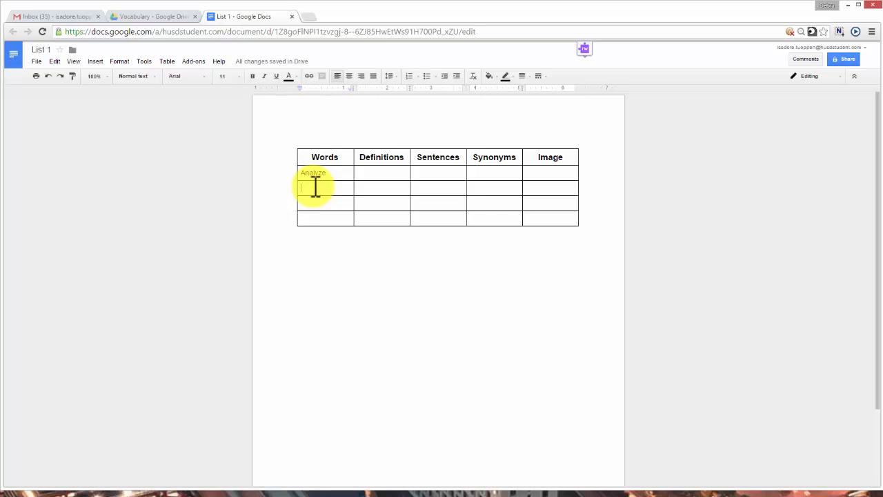
text(Desi)
text(ribe)
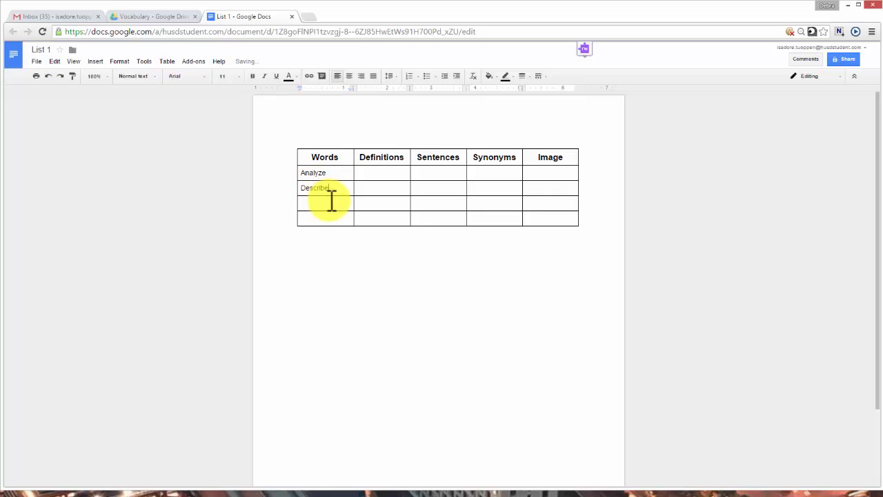
click(368, 173)
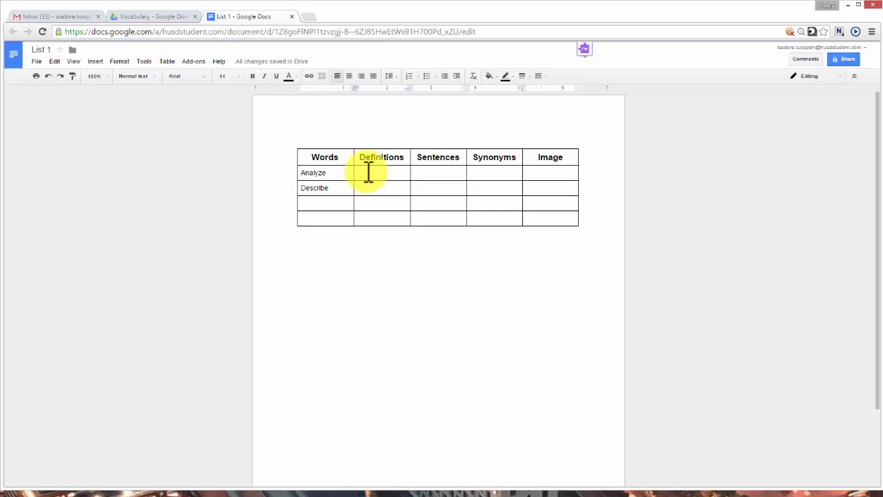
text(to look closely)
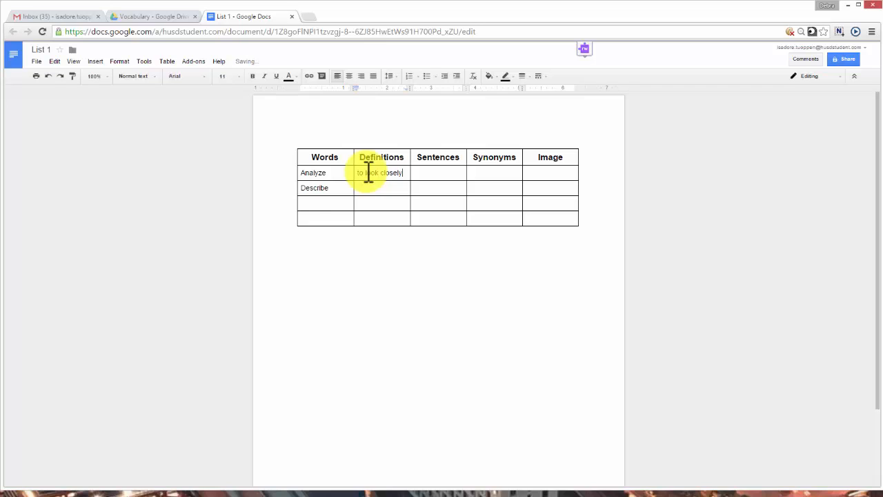
text( al)
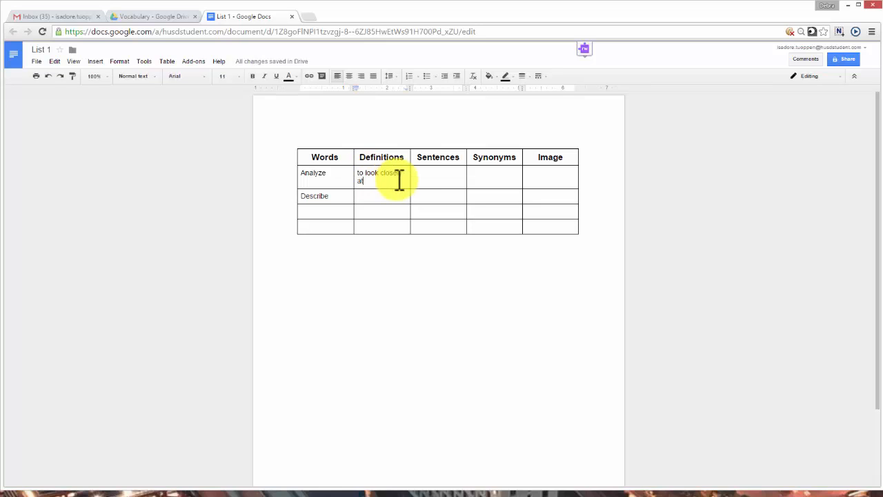
Step: Add the sentence 'They analyzed their text well.' and synonyms 'study, examine' to the Analyze row
click(419, 174)
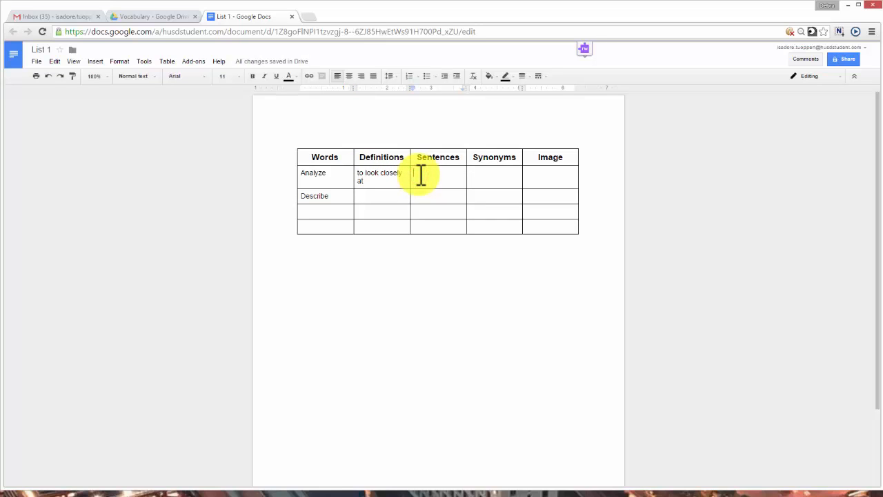
text(They analyzed their text well)
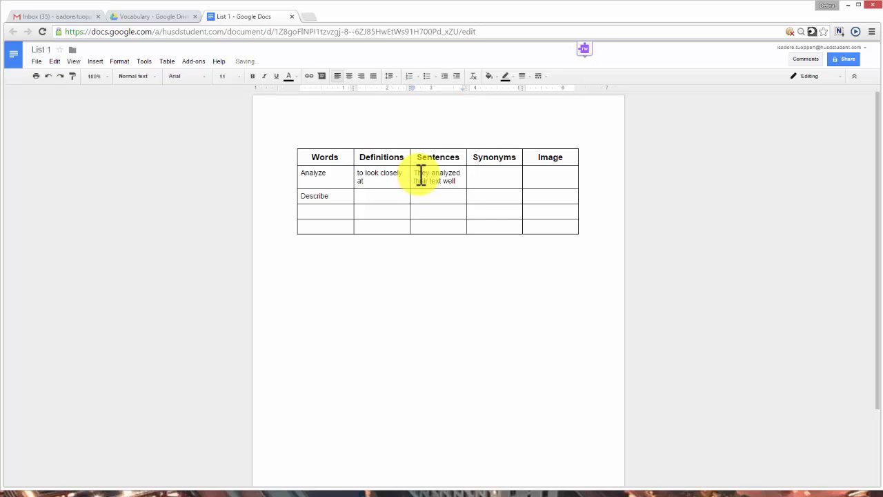
text(.)
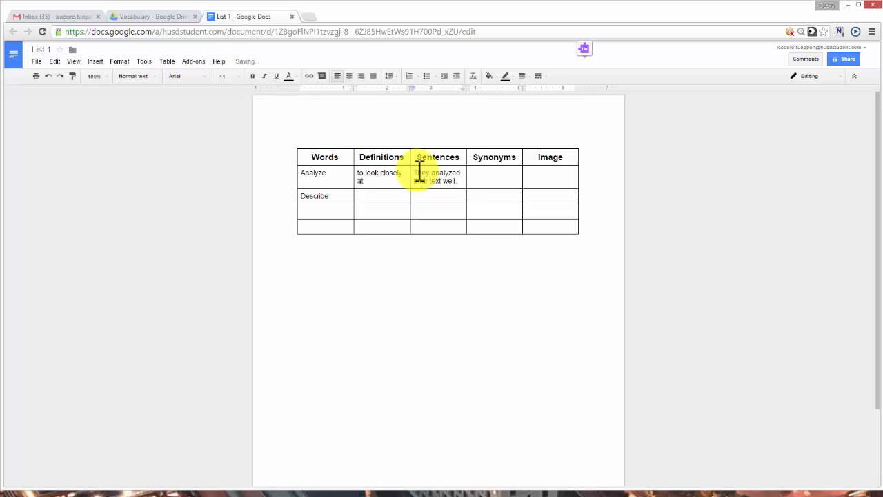
drag(419, 172, 436, 185)
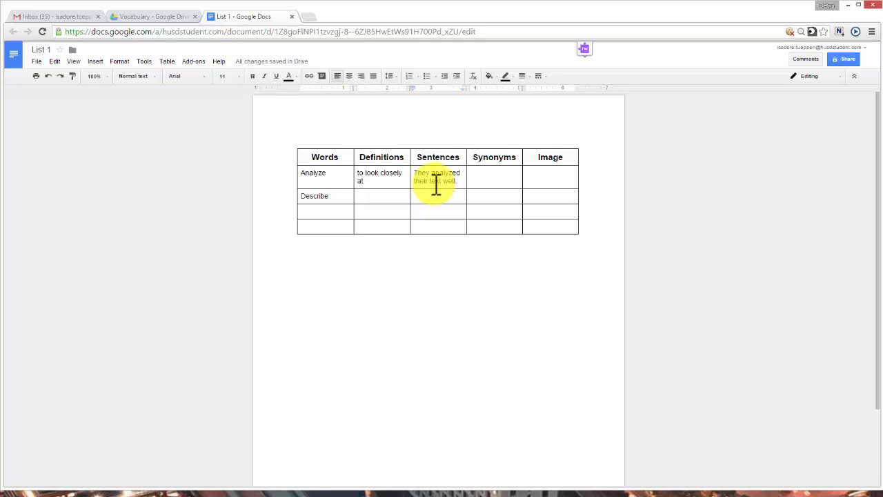
click(486, 176)
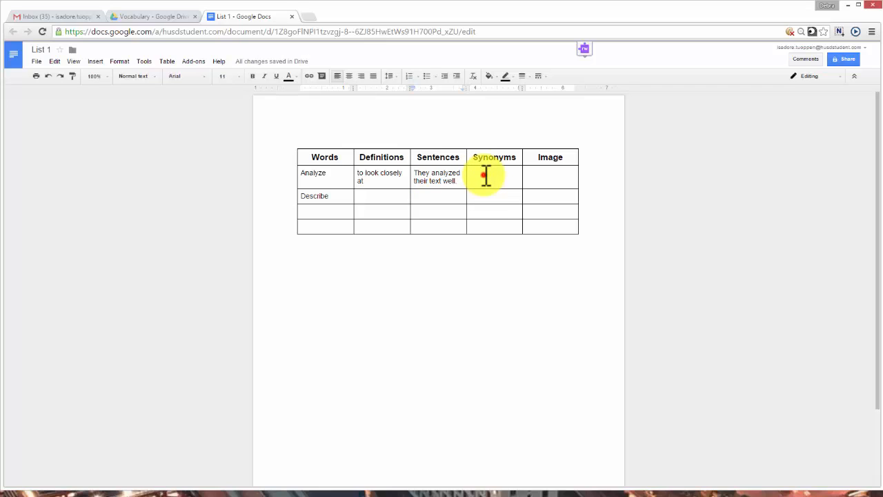
click(486, 176)
text(study, examine)
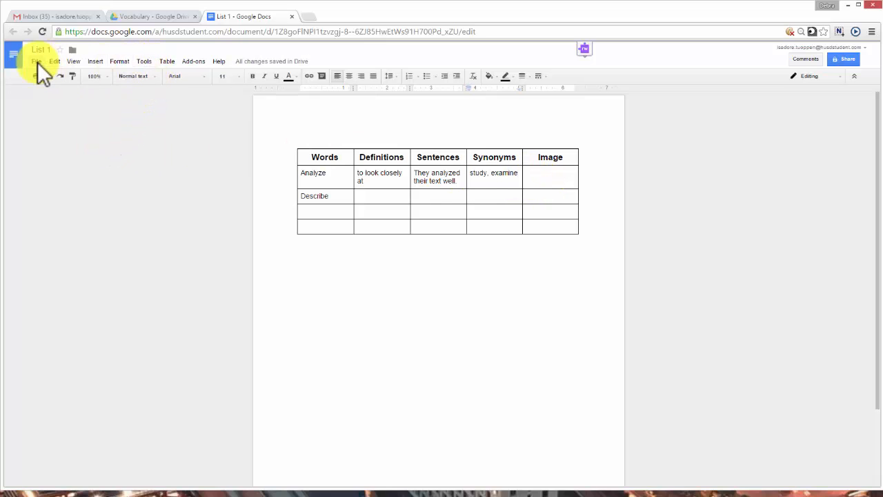
Step: Open Tools > Research for 'examine' and switch its results to Images
click(146, 63)
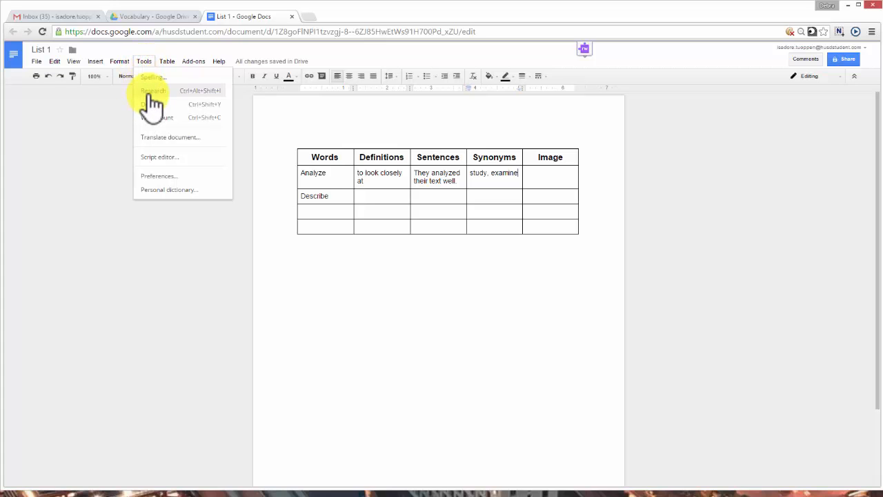
click(150, 90)
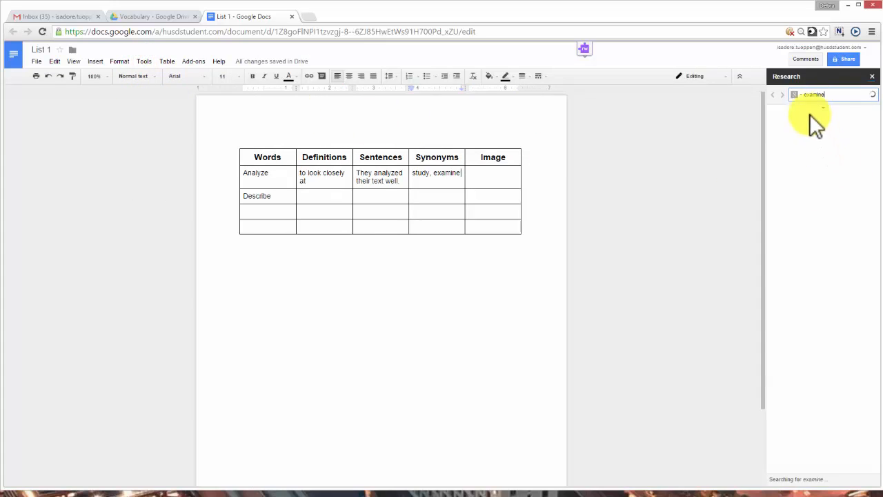
click(828, 95)
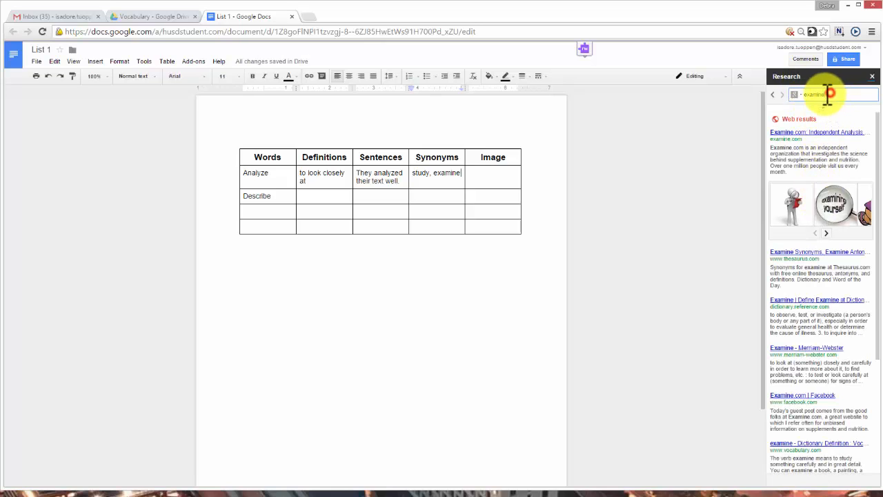
drag(828, 94, 797, 96)
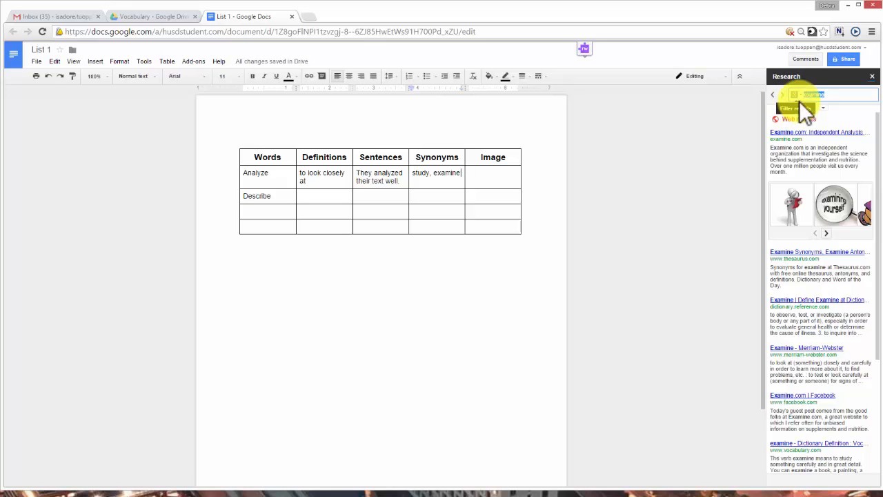
click(794, 95)
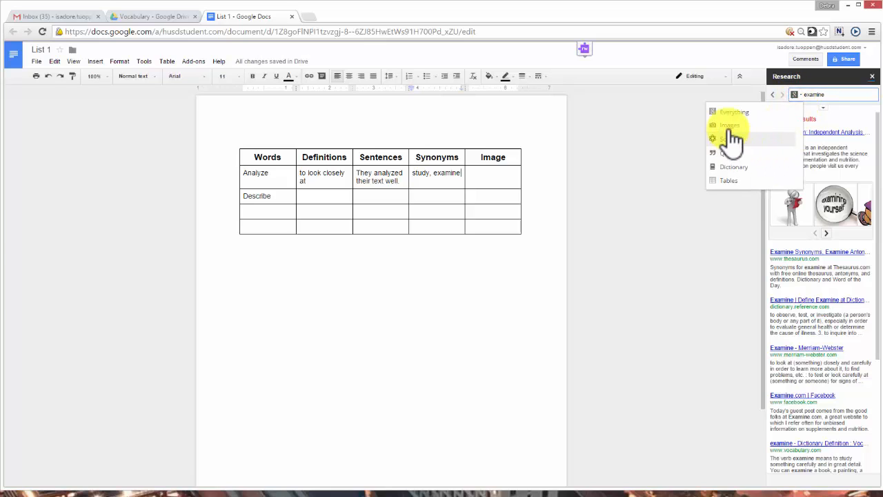
click(730, 125)
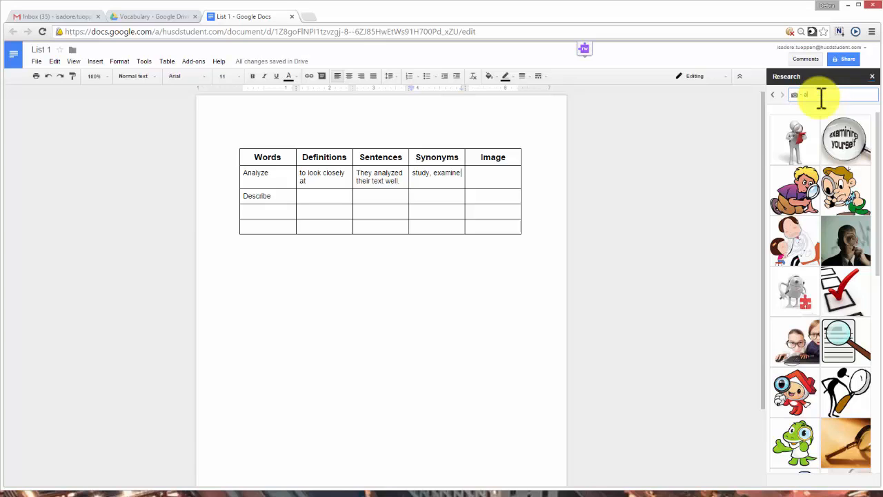
Step: Search Research images for 'analyze' and drag the ANALYZE picture into Analyze's Image cell
click(821, 98)
text(ana)
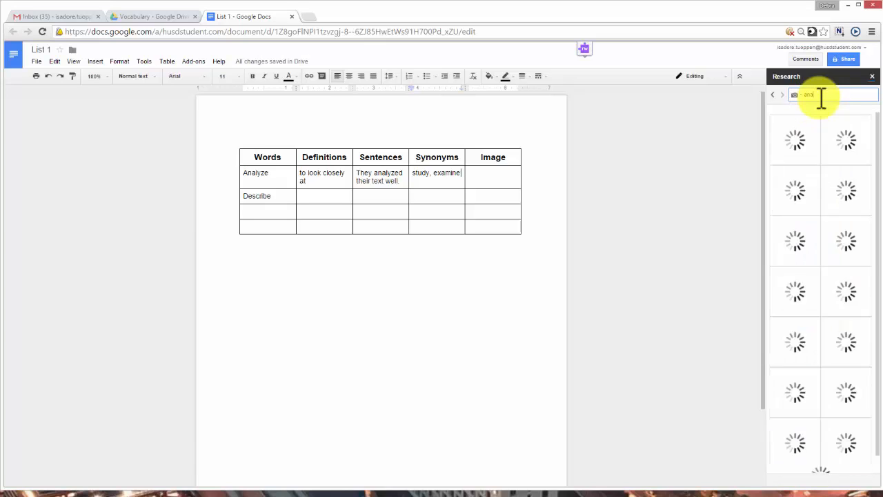
text(lyze)
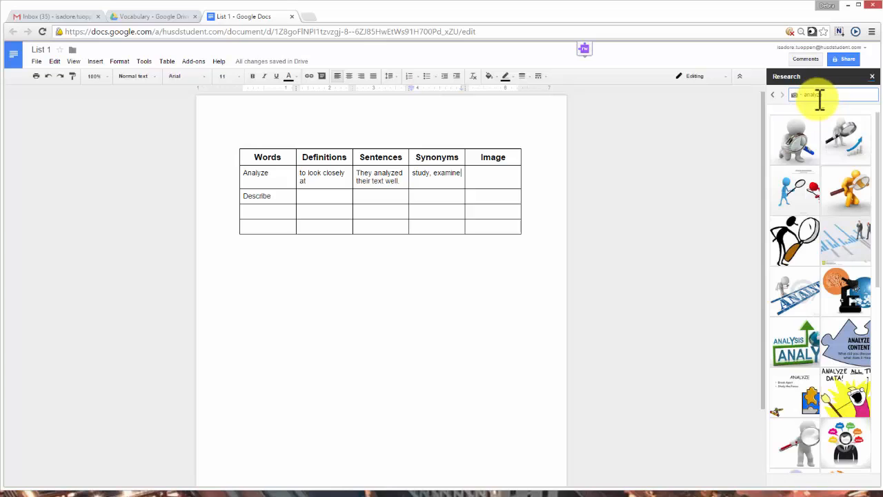
mouse_move(807, 304)
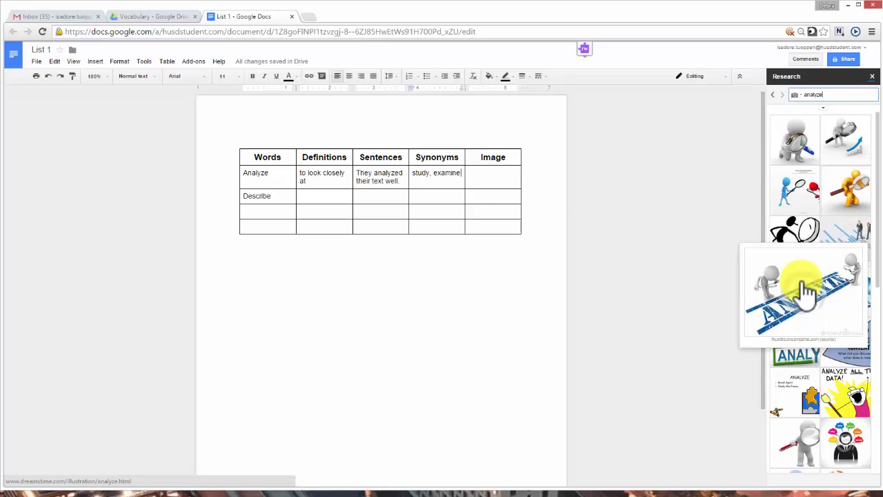
drag(806, 289, 483, 167)
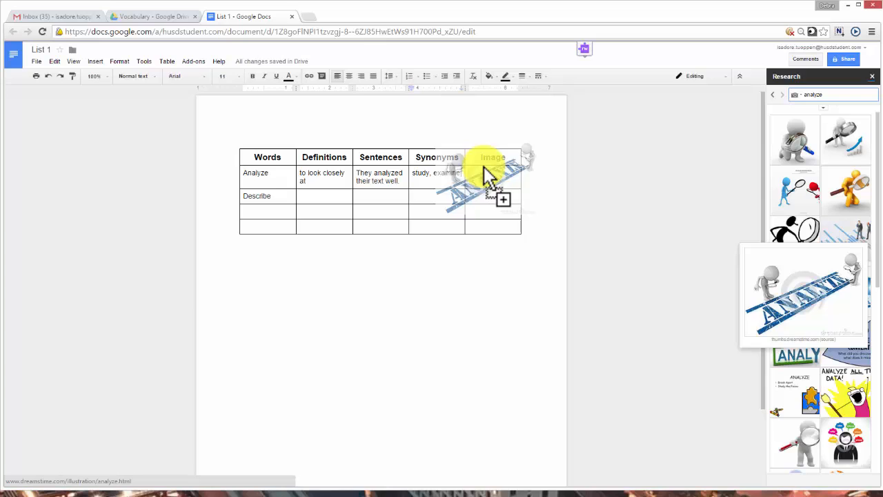
drag(487, 176, 484, 168)
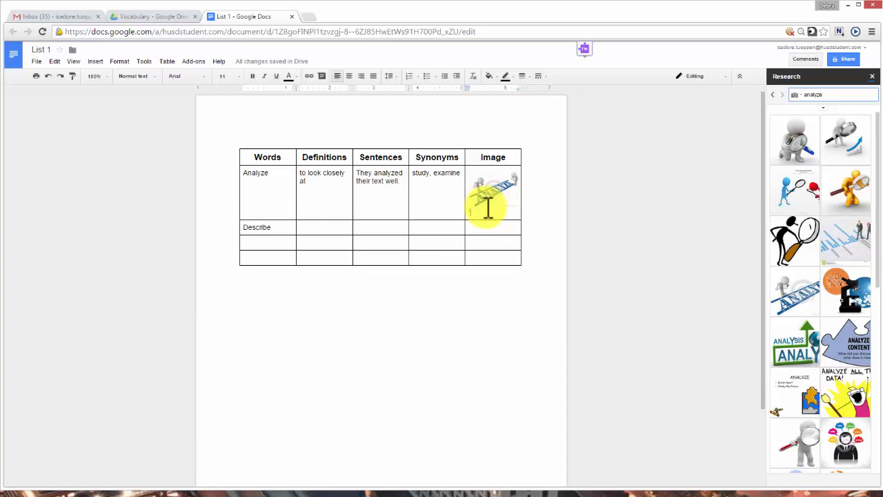
Step: Remove the extra blank line below the picture in the Image cell
click(489, 191)
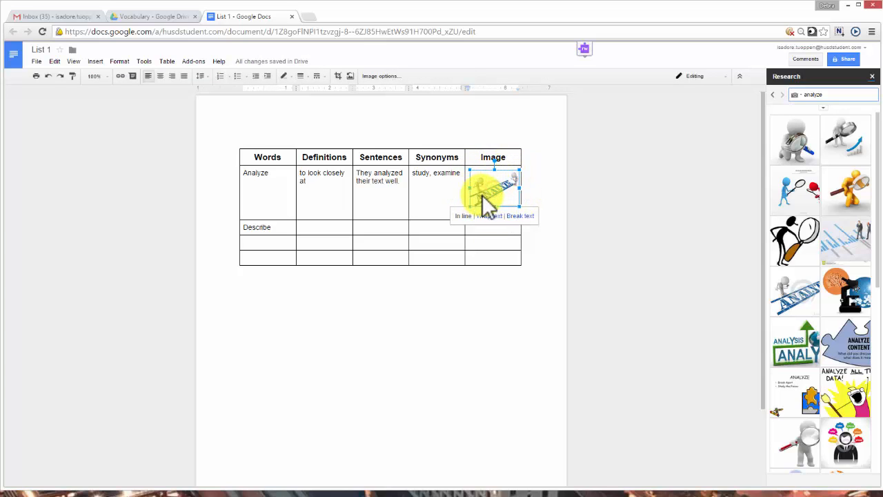
click(443, 202)
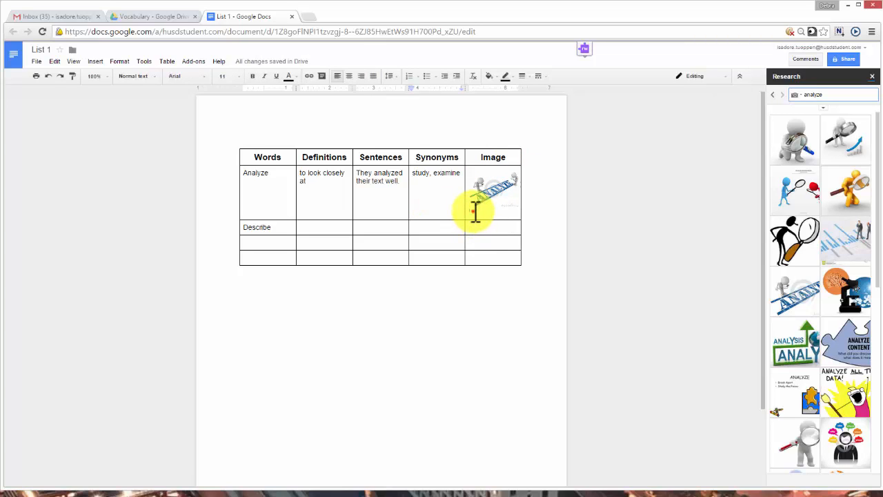
click(475, 211)
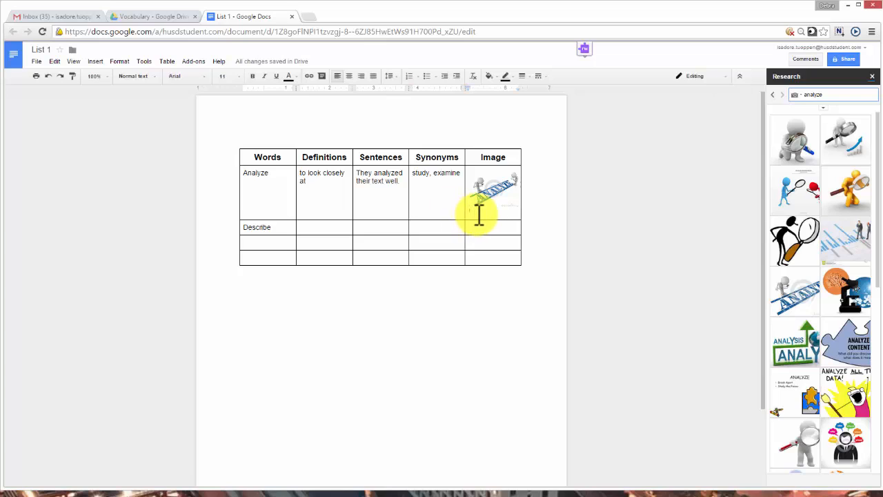
scroll(471, 321, down, 3)
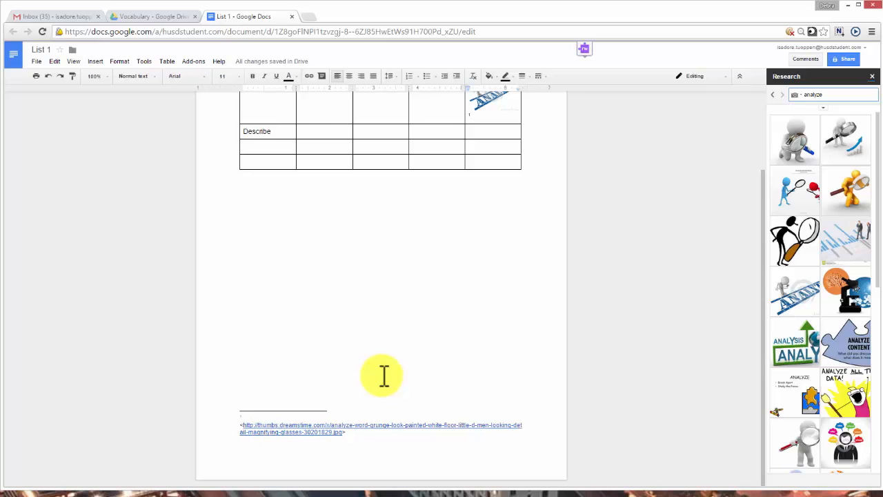
scroll(383, 376, up, 3)
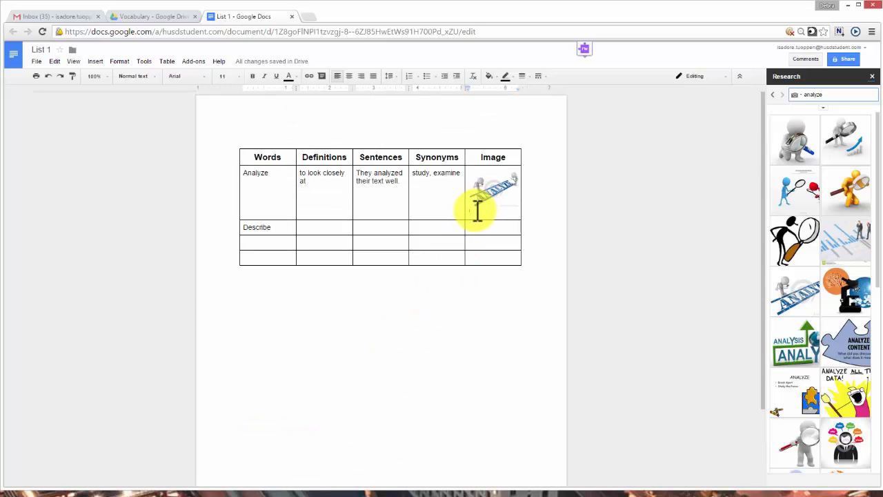
key(BackSpace)
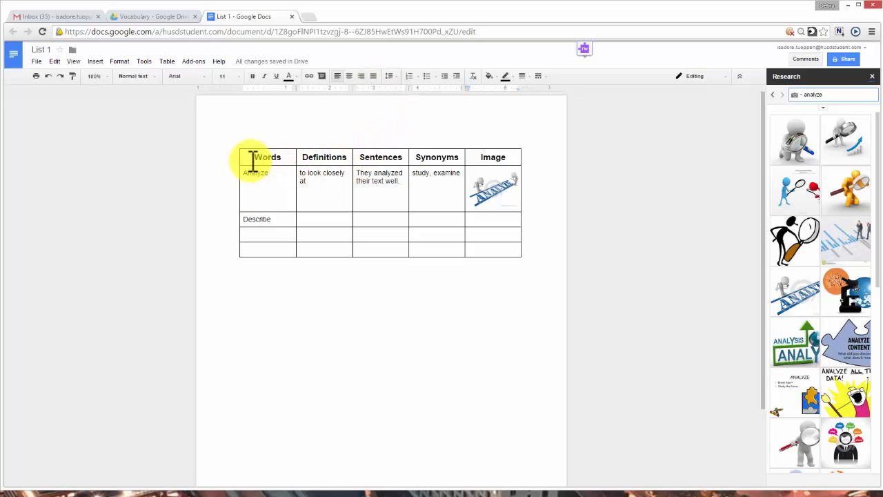
Step: Shade all five header cells dark grey and make their headings white
drag(256, 158, 502, 156)
click(502, 157)
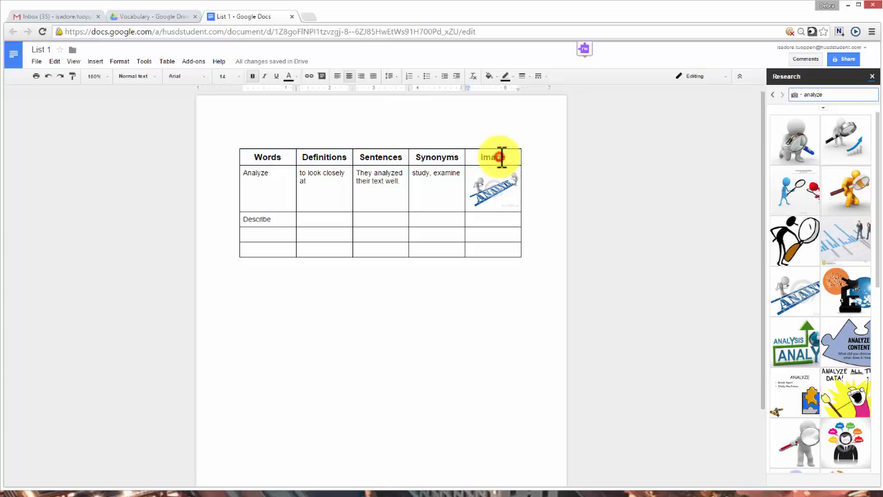
drag(253, 157, 499, 159)
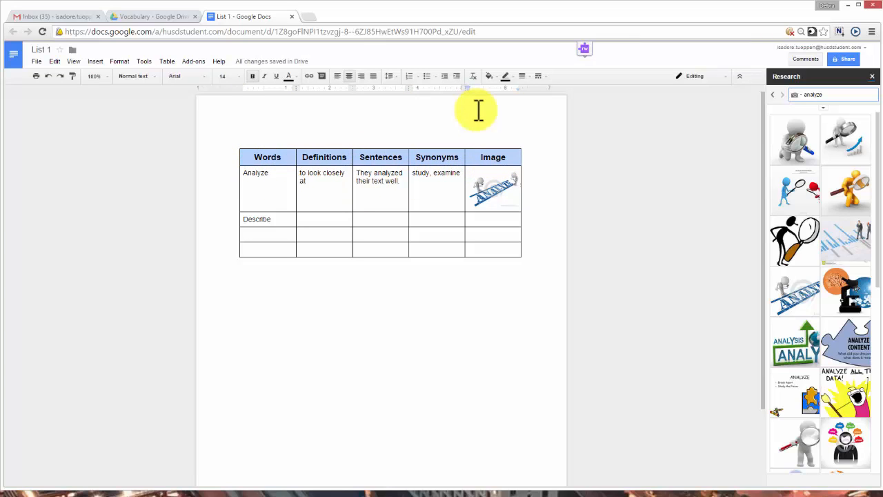
click(489, 76)
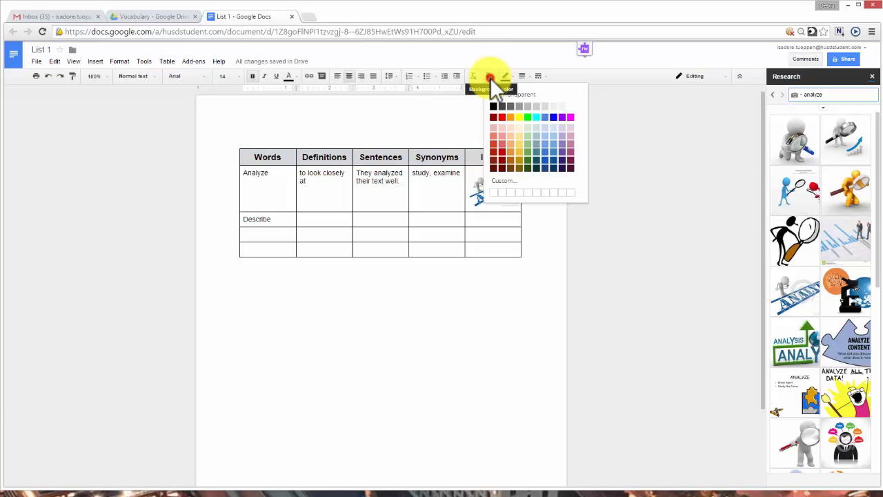
click(509, 114)
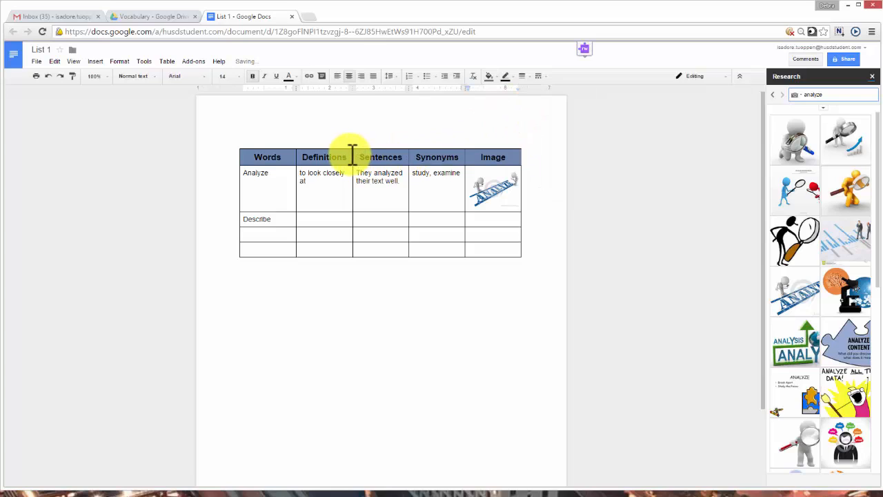
click(296, 76)
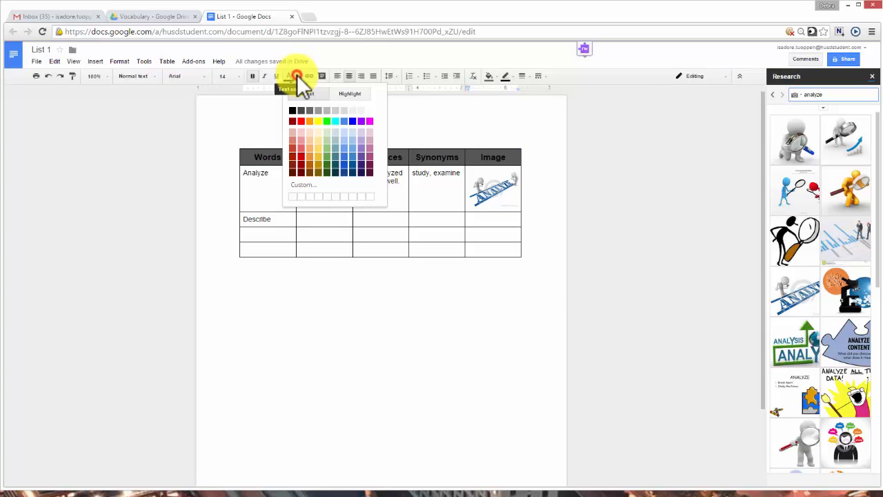
click(370, 112)
click(215, 152)
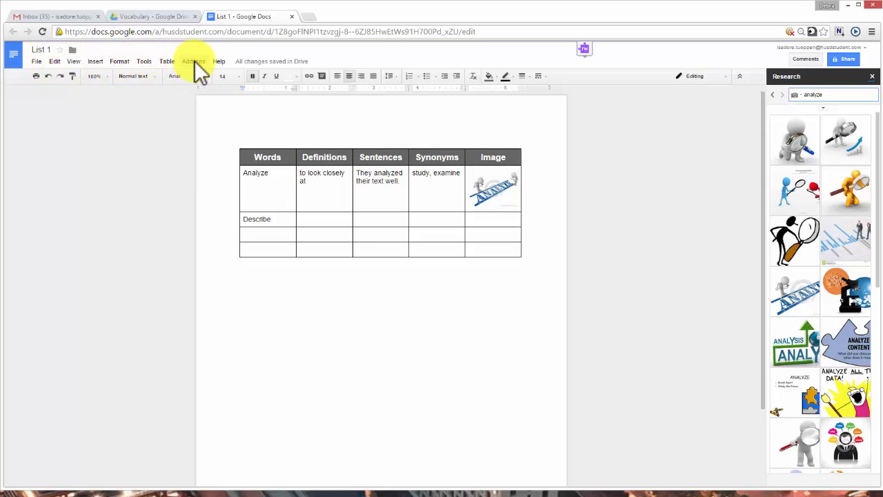
Step: Switch the Research results for 'analyze' back to Everything, then close the Research sidebar
click(146, 61)
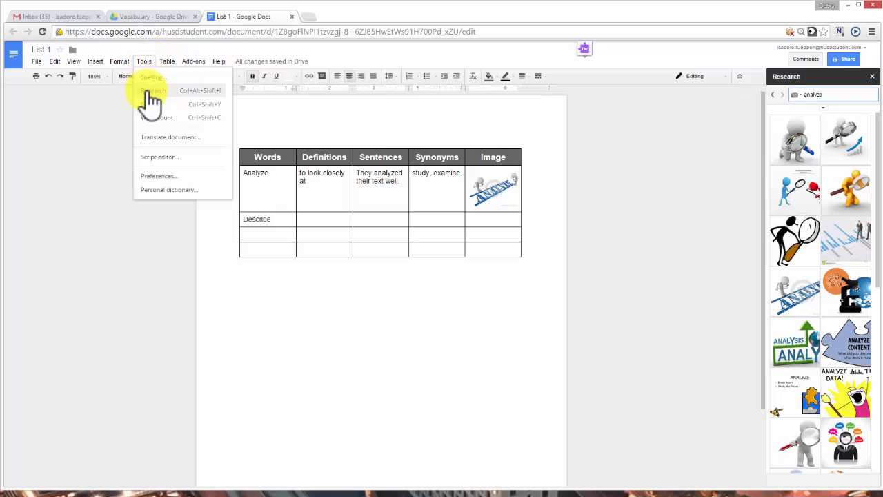
click(68, 136)
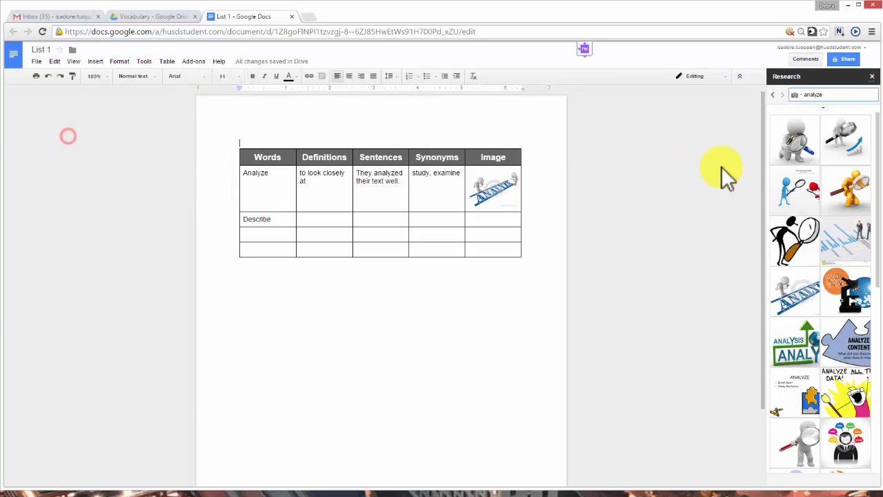
click(797, 96)
click(732, 117)
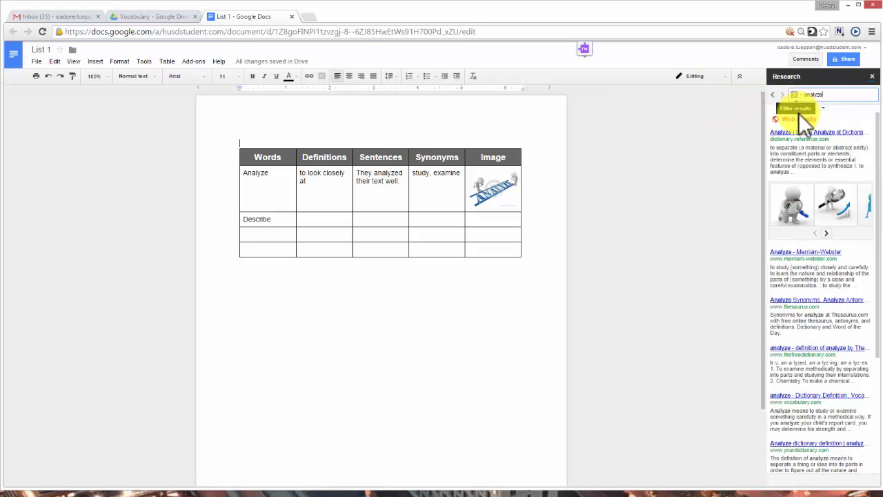
mouse_move(832, 333)
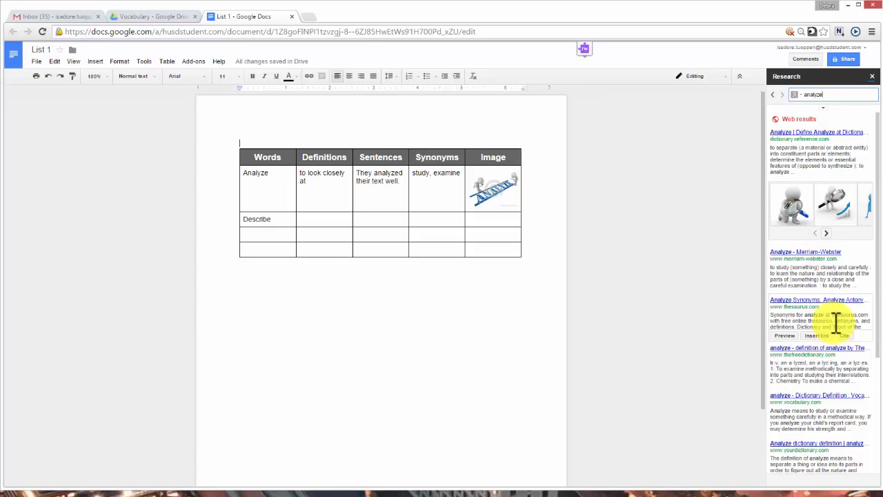
scroll(848, 365, down, 5)
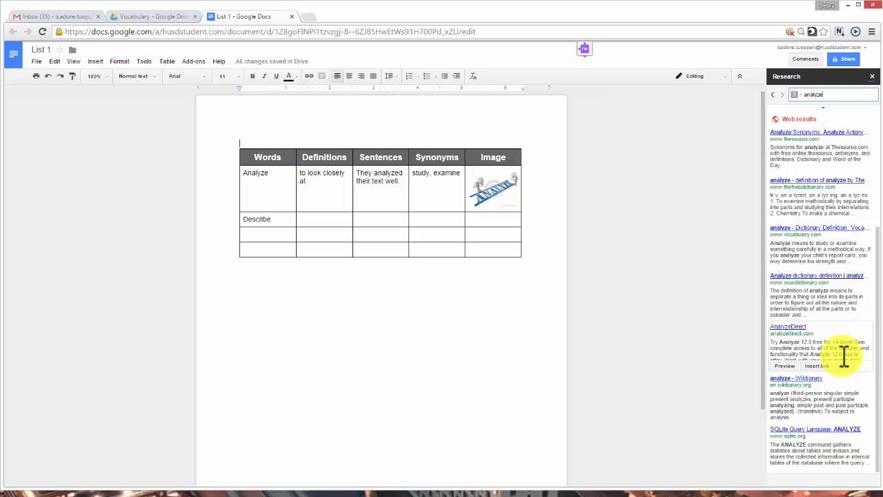
scroll(844, 321, up, 5)
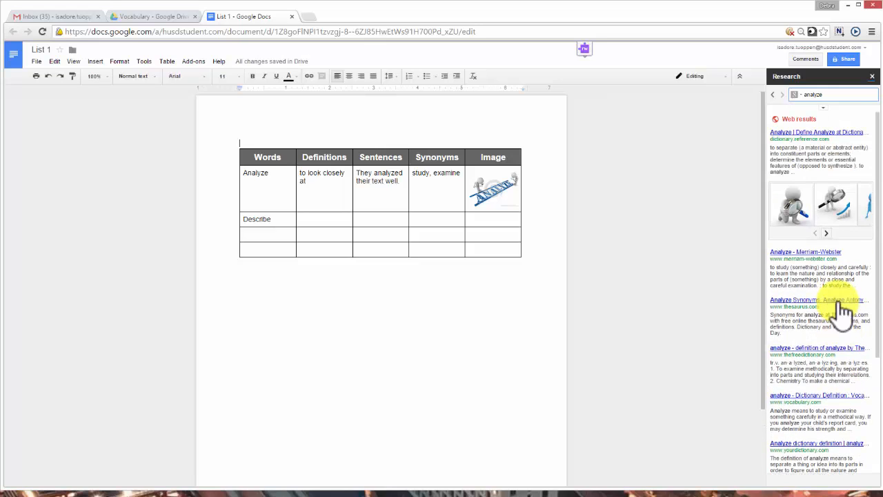
click(797, 95)
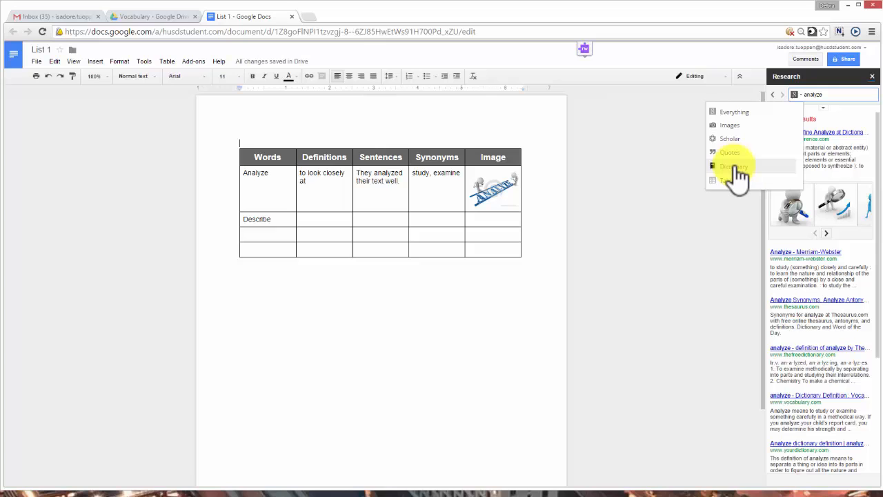
click(872, 76)
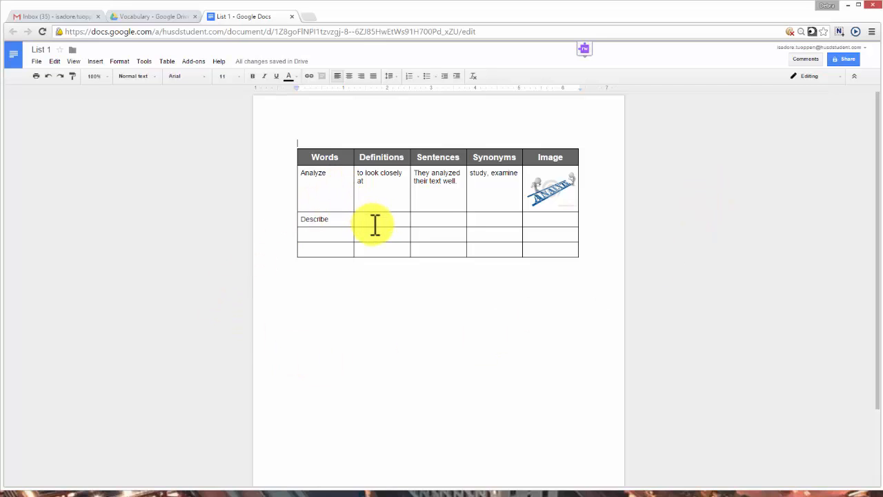
Step: Add the suggested collaborator in Share with Can view access
click(839, 58)
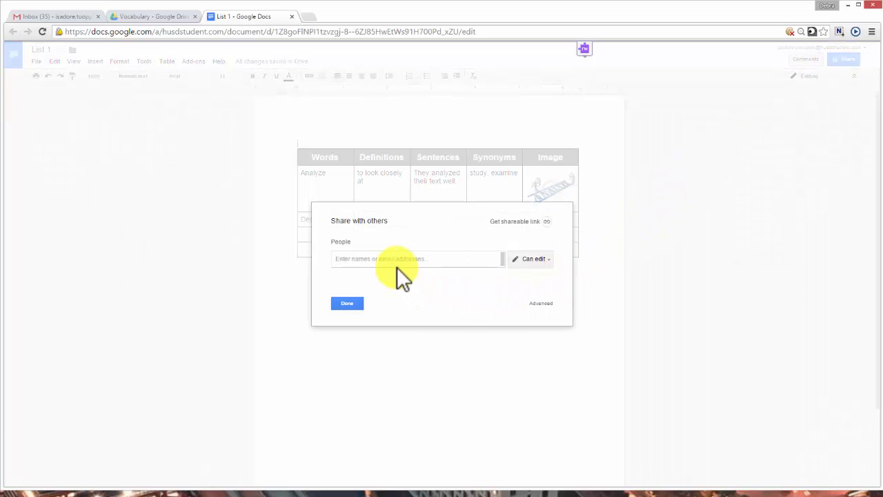
text(is)
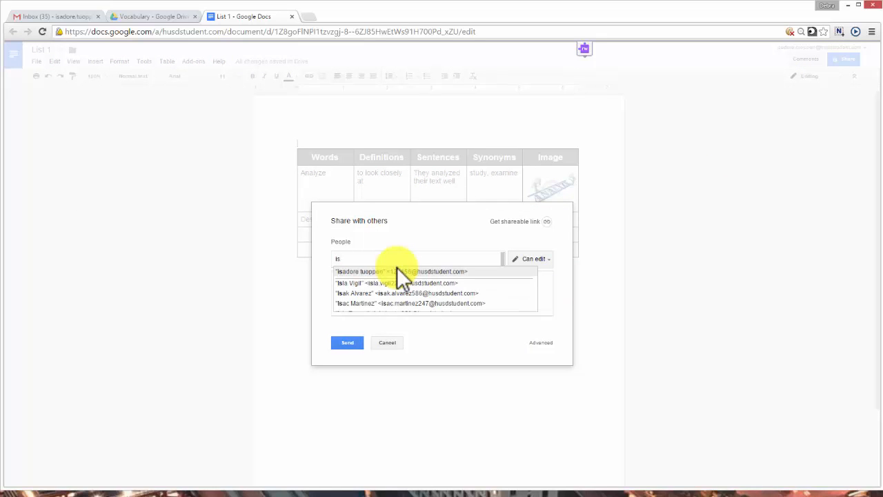
click(398, 272)
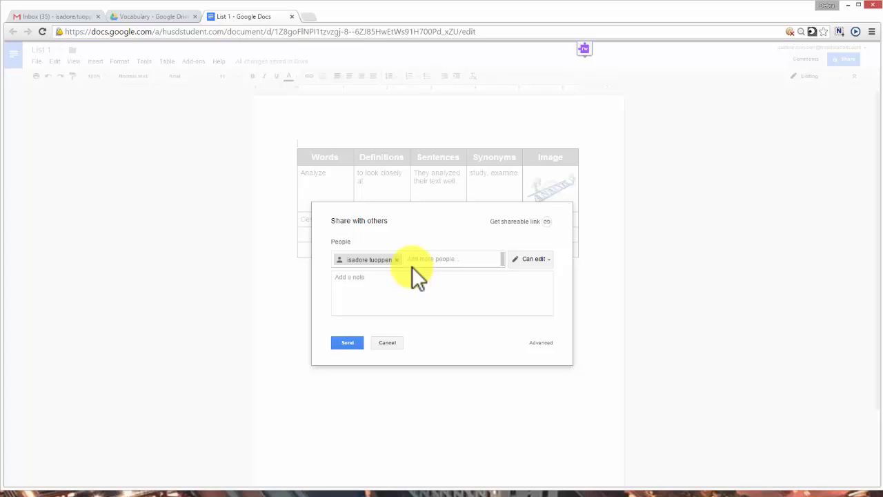
click(547, 259)
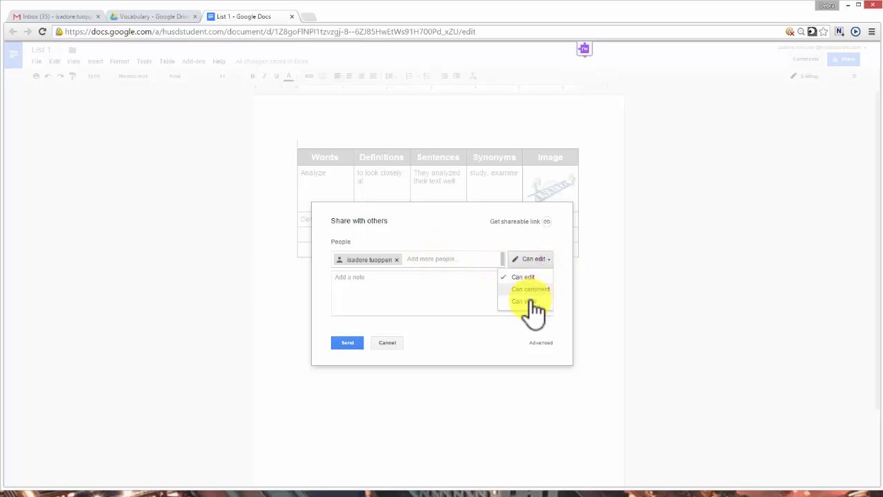
click(530, 302)
click(549, 260)
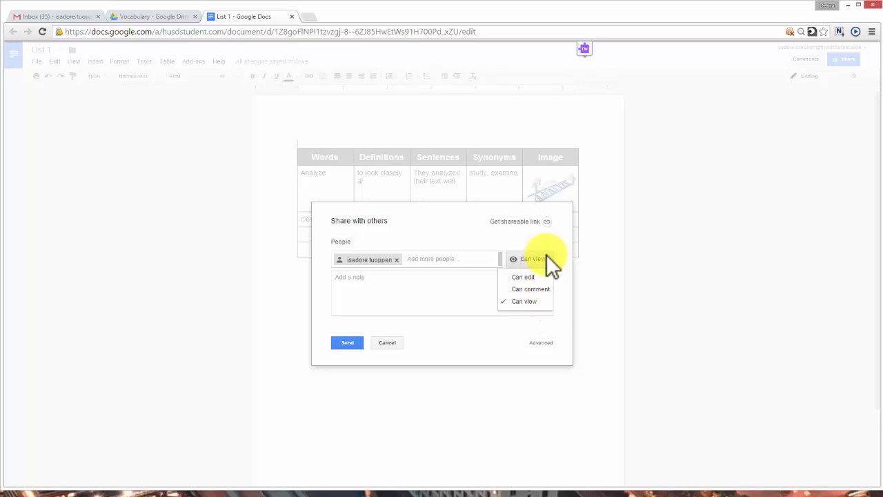
click(547, 259)
Step: Attach the note 'Hey / Pleas review this information for me.' and send the invitation
click(364, 283)
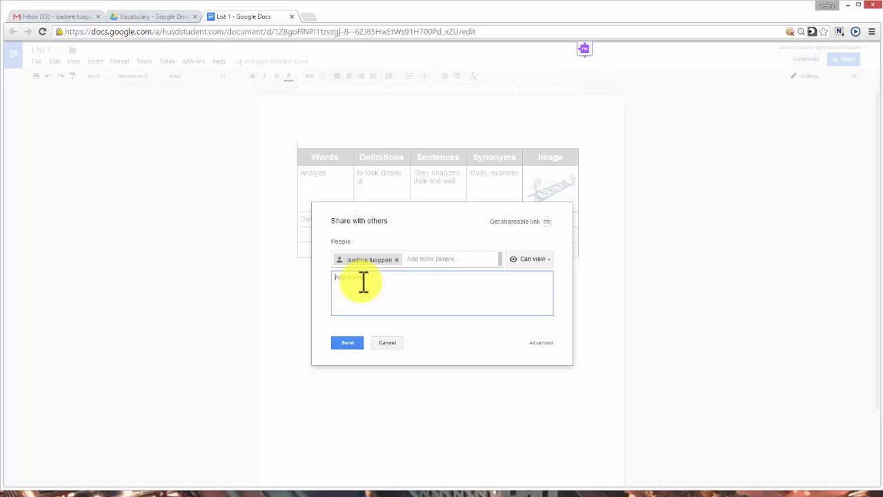
text(Hey)
key(Return)
text(Pleas review this information for me.)
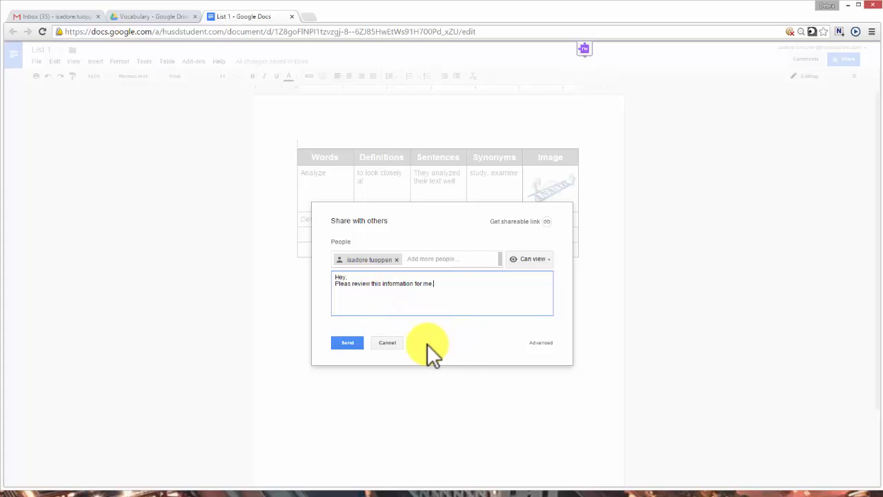
click(348, 343)
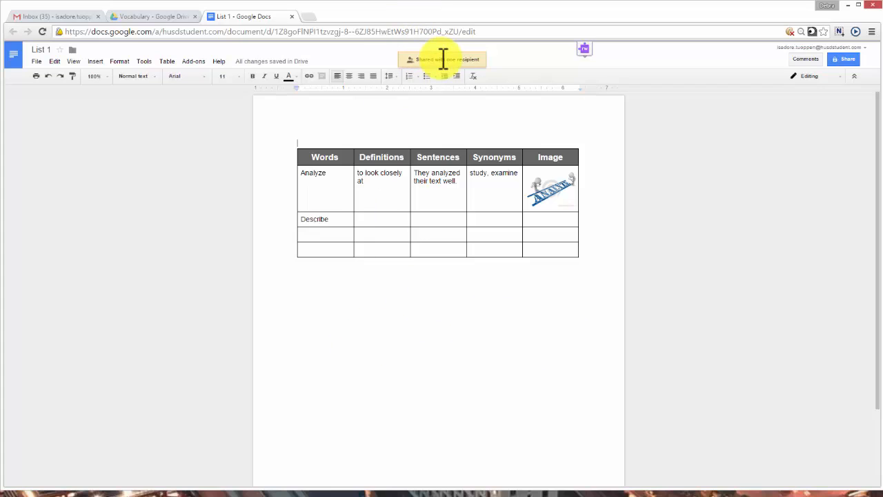
Step: In Advanced sharing settings, set link sharing to Off - Specific people and save
click(848, 61)
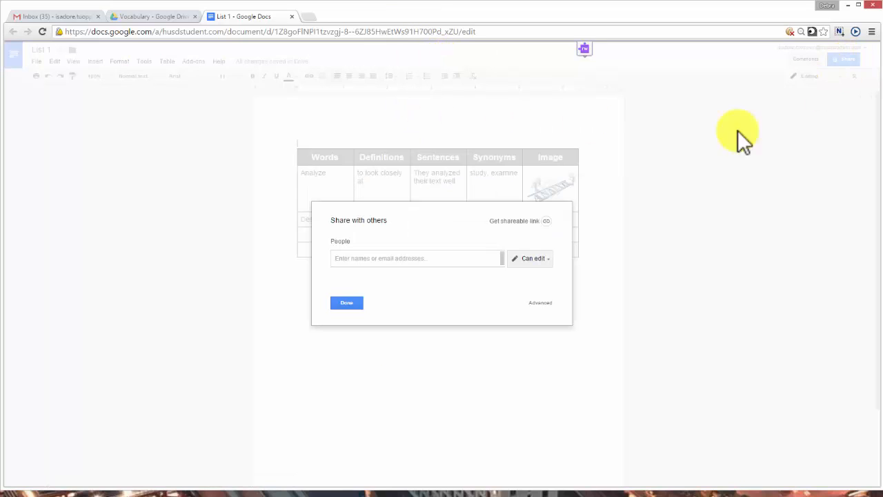
click(536, 304)
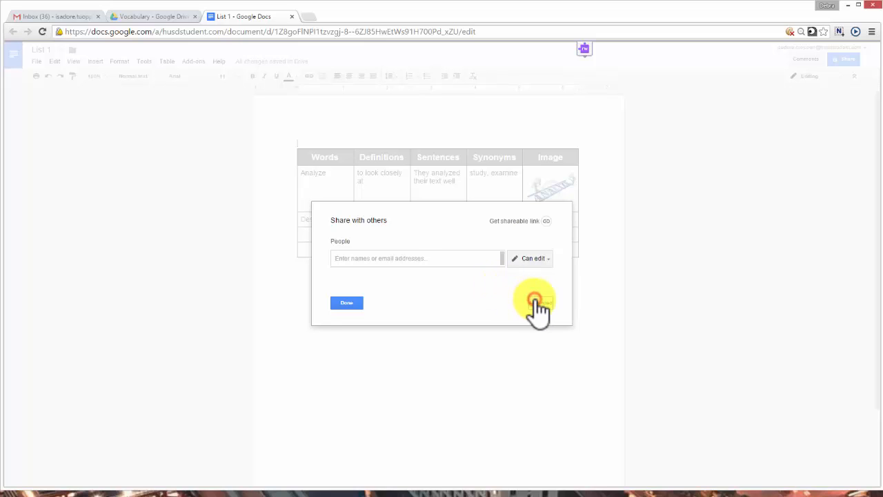
click(537, 226)
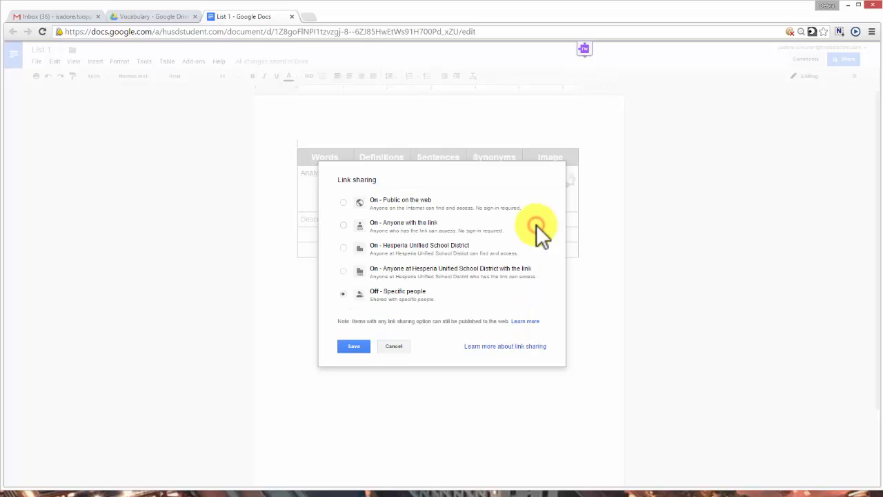
click(343, 202)
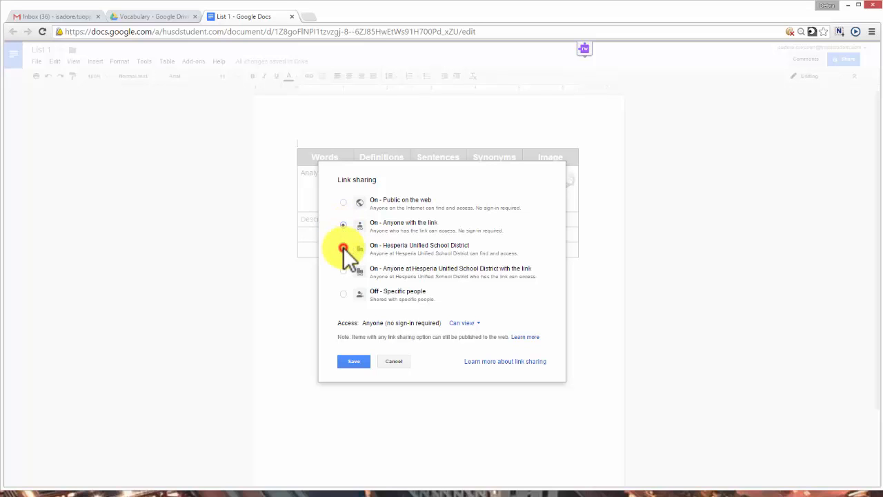
click(343, 248)
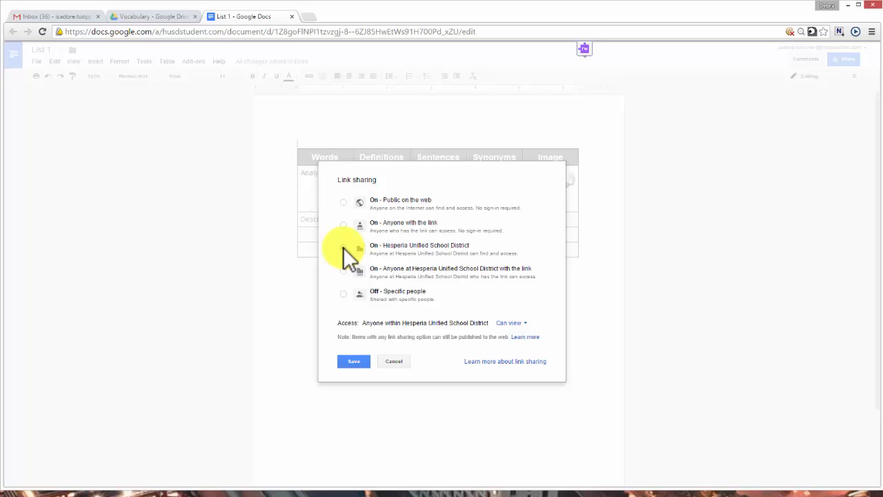
click(342, 294)
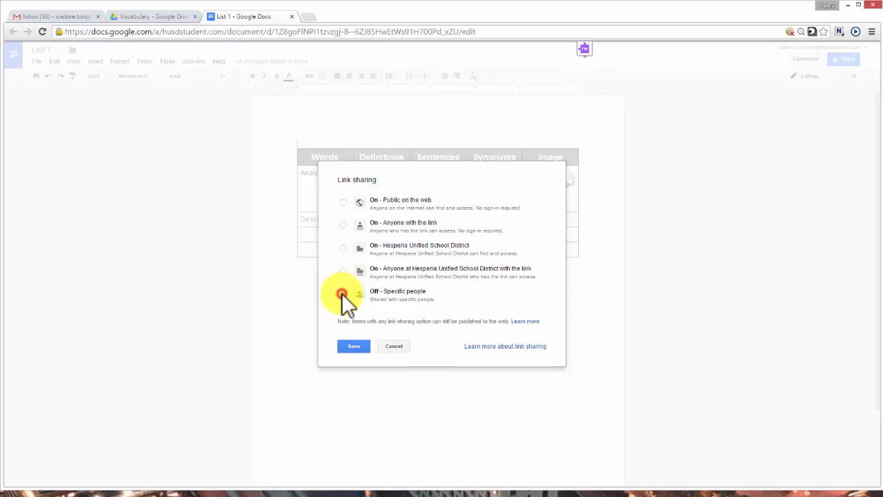
click(354, 345)
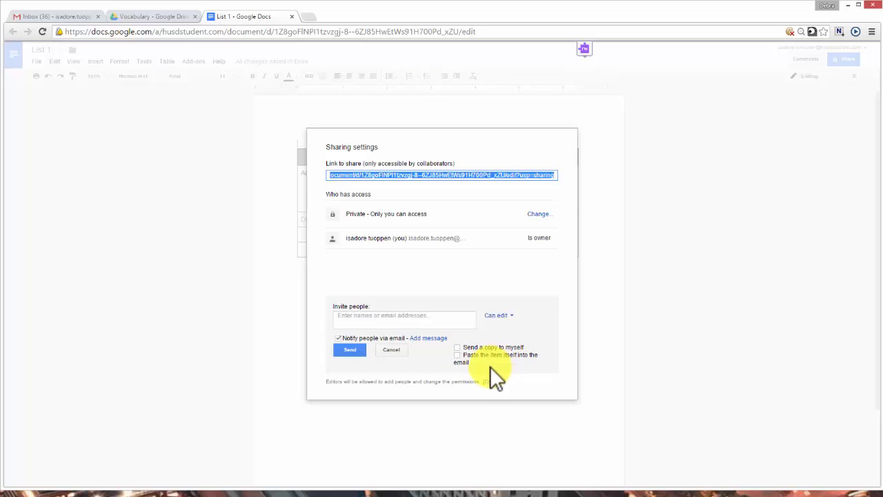
Step: Cancel the pending invitation and close sharing settings, leaving the document private to the owner
click(389, 350)
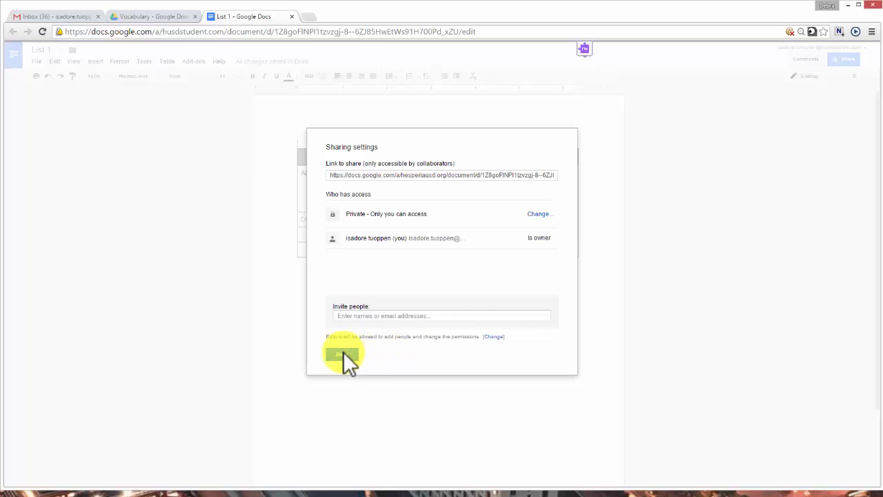
click(343, 354)
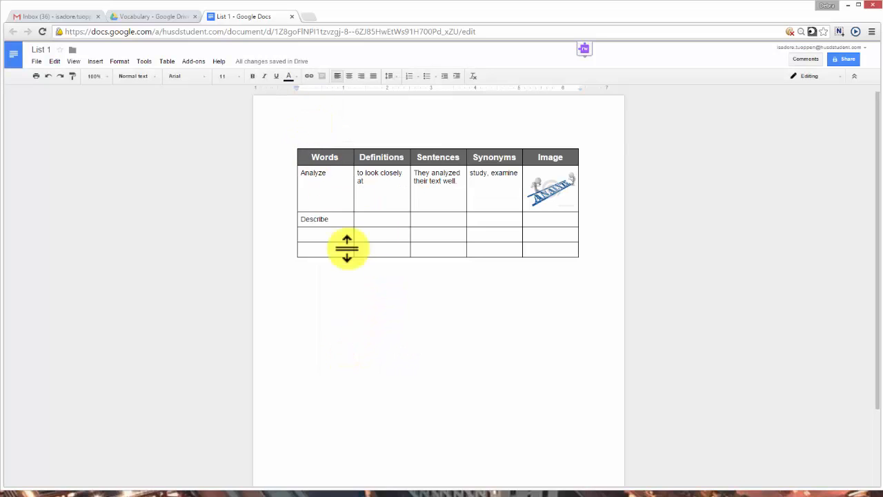